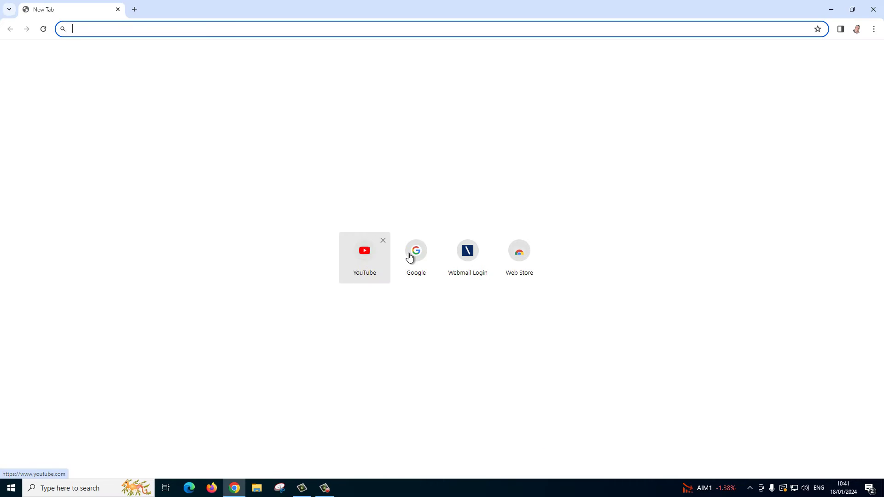
Open Google and search the web for "vlc"
click(416, 252)
click(387, 227)
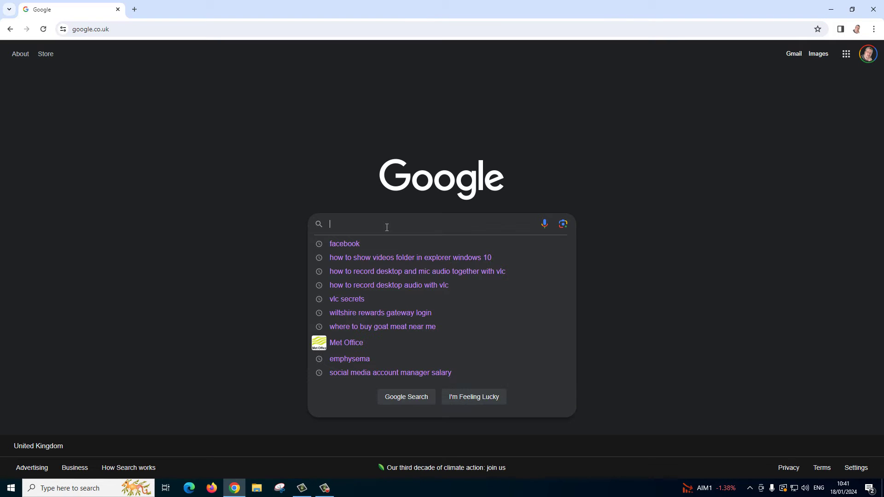
text(vlc)
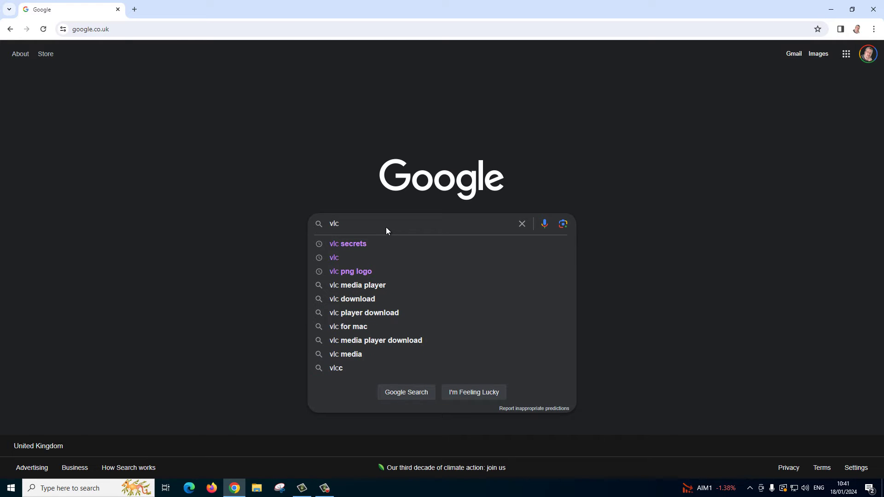
key(Return)
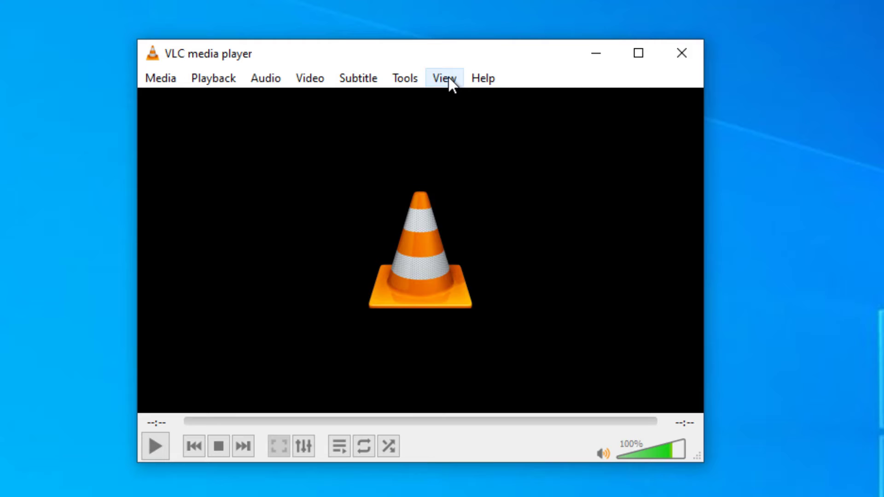
Switch to VLC media player and show the advanced controls in its main window
click(445, 79)
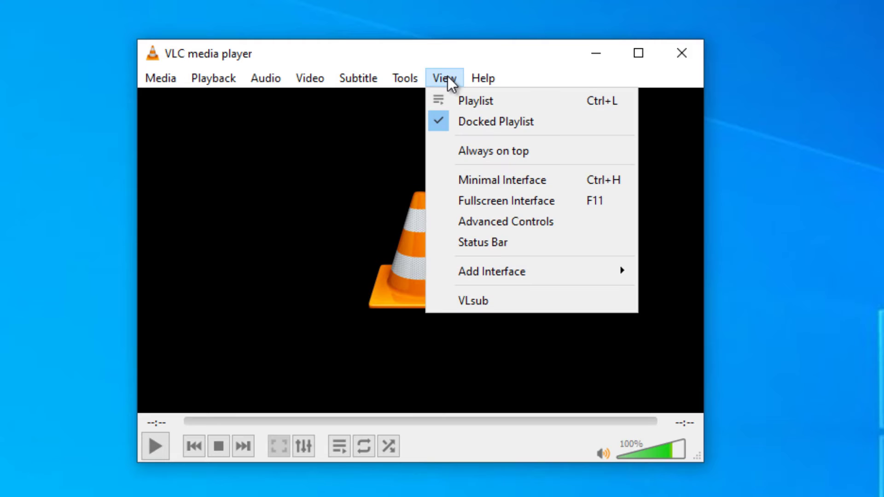
click(487, 221)
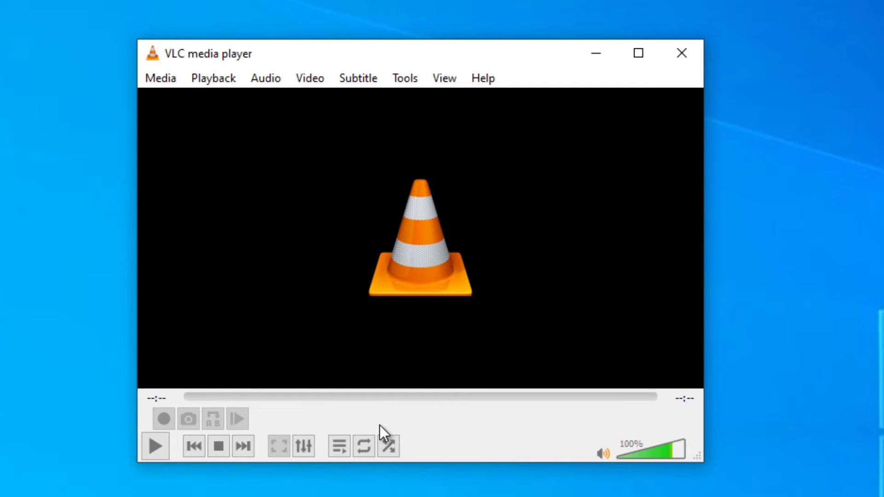
Open a capture device as the media source, with capture mode Desktop and a desired frame rate of 30 f/s
click(164, 78)
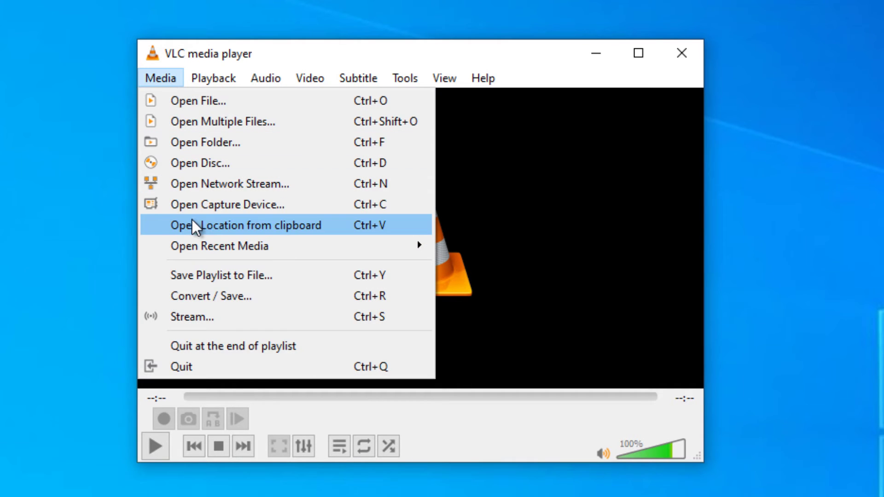
click(220, 204)
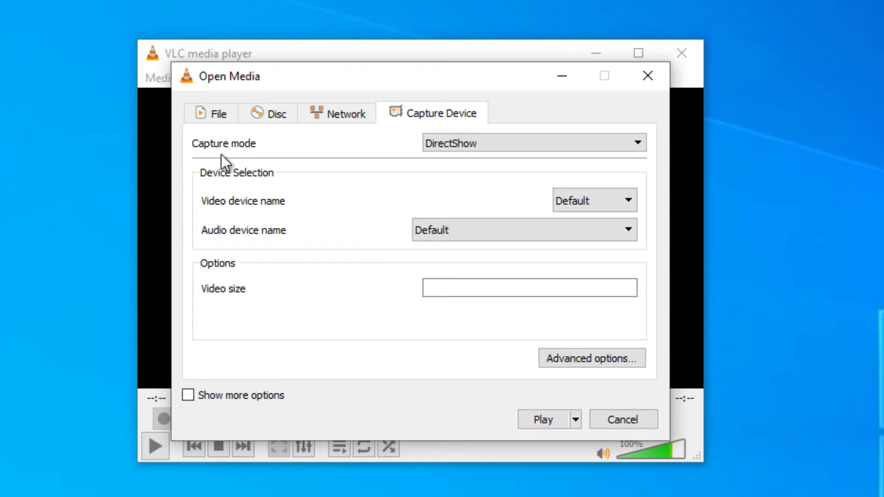
click(463, 143)
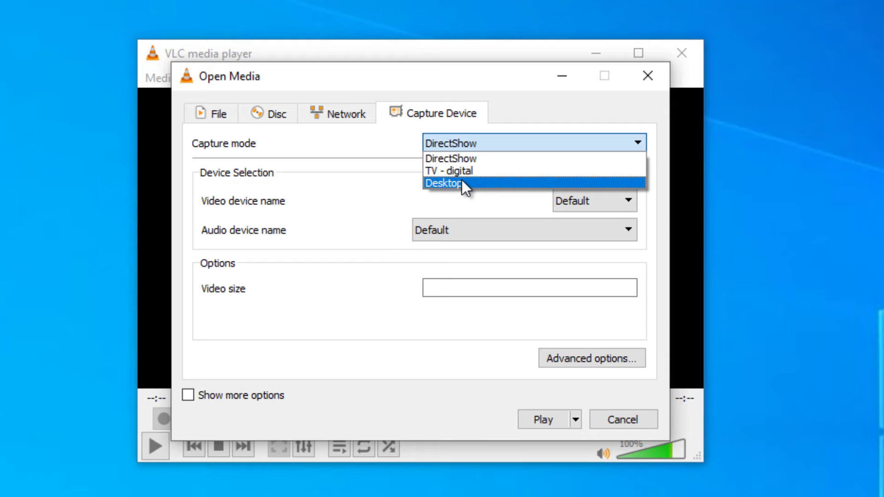
click(457, 183)
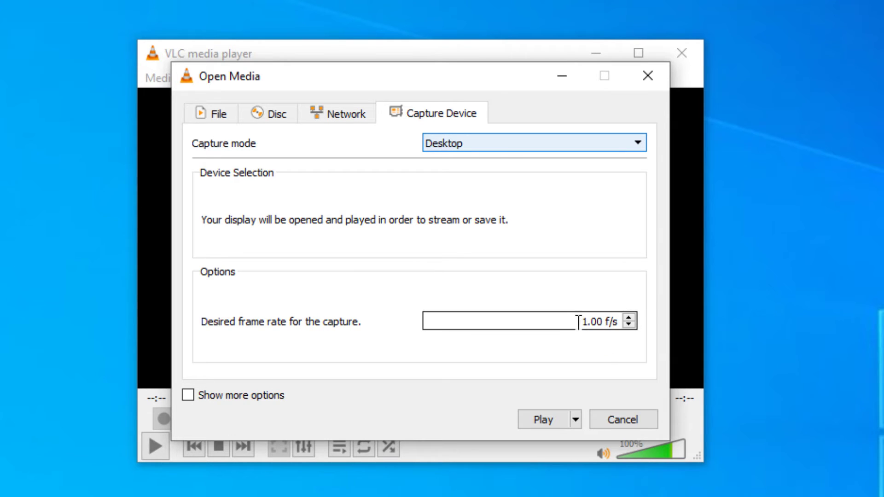
drag(582, 325, 625, 323)
text(30)
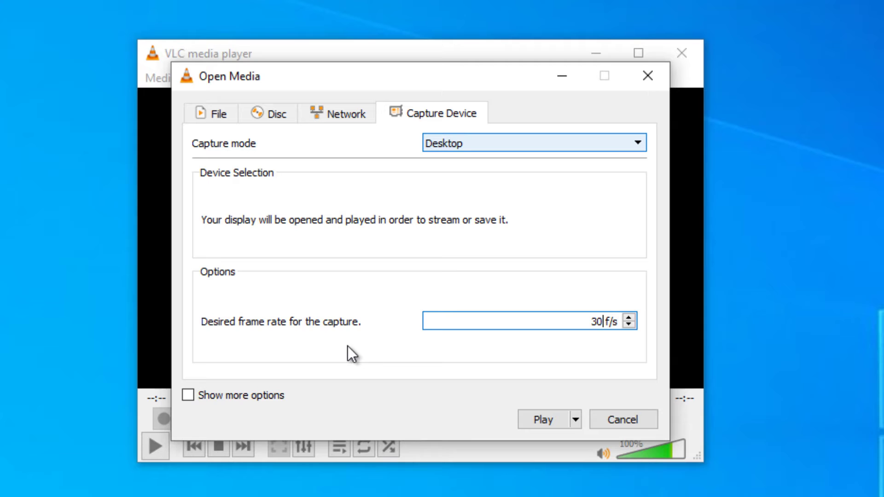
Show more options for the capture and play wasapi:// synchronously as the extra media
click(189, 395)
click(188, 394)
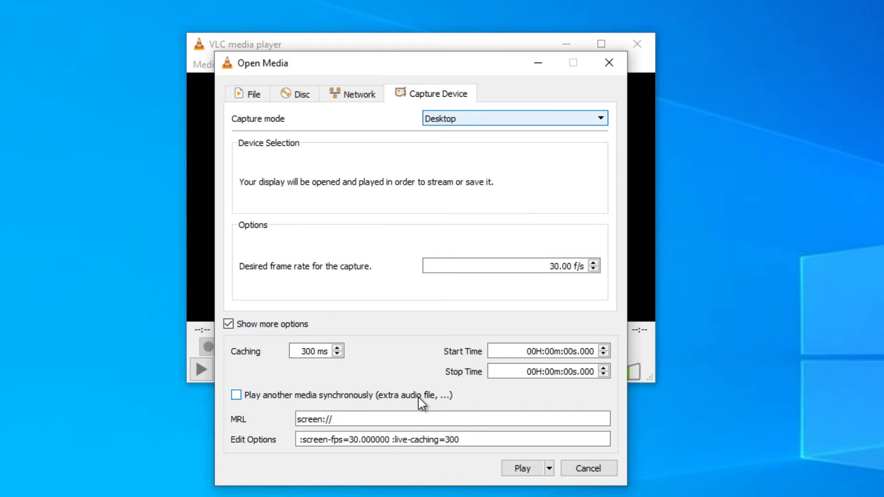
click(236, 395)
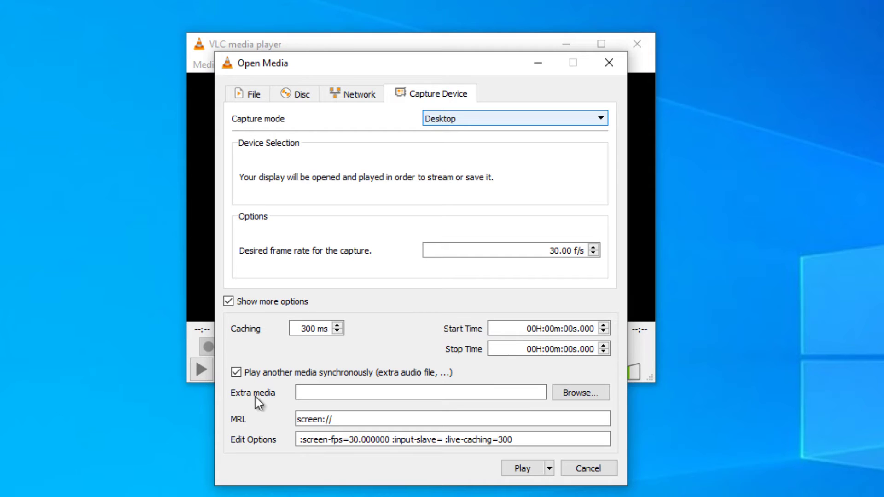
click(309, 393)
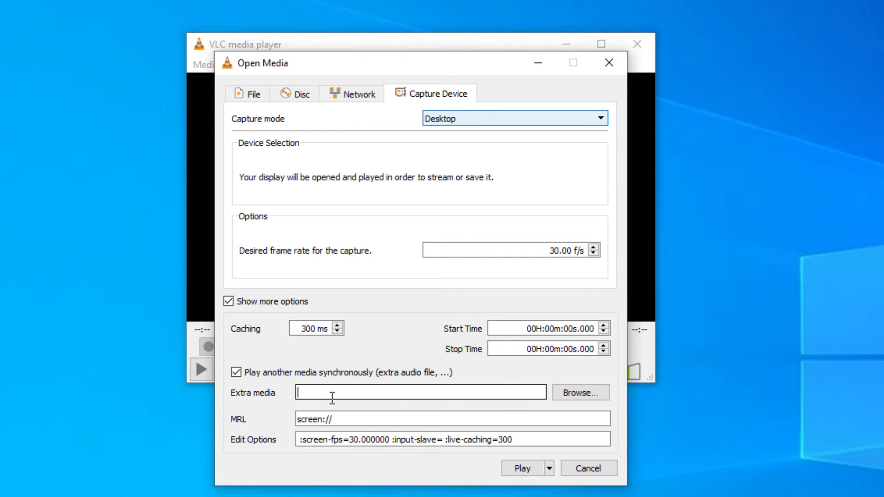
text(wasapi)
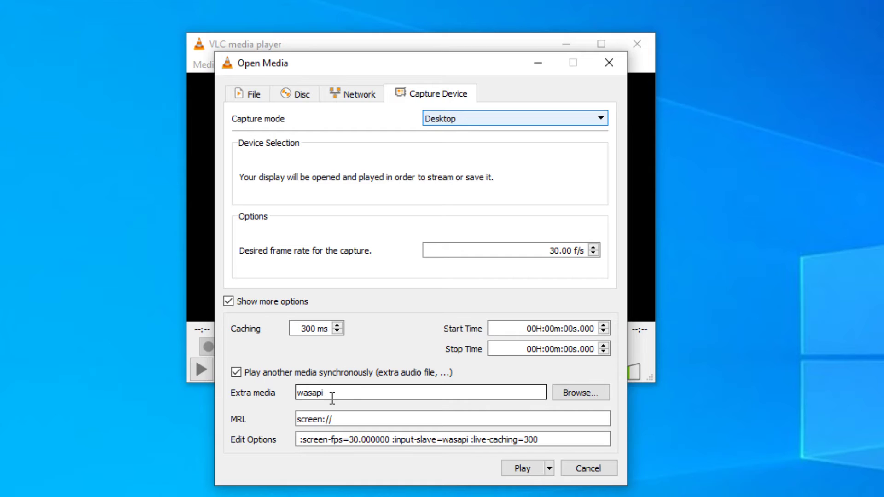
text(://)
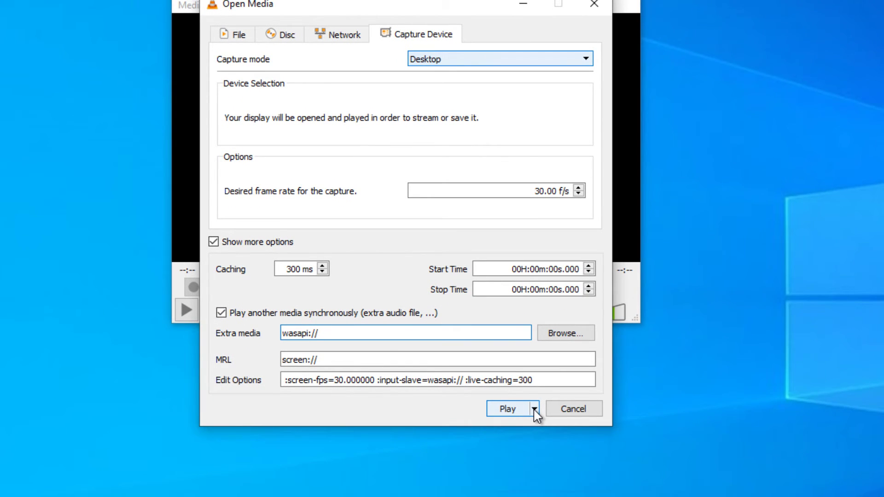
Choose to convert the desktop capture using the Video - H.264 + MP3 (MP4) profile
click(534, 410)
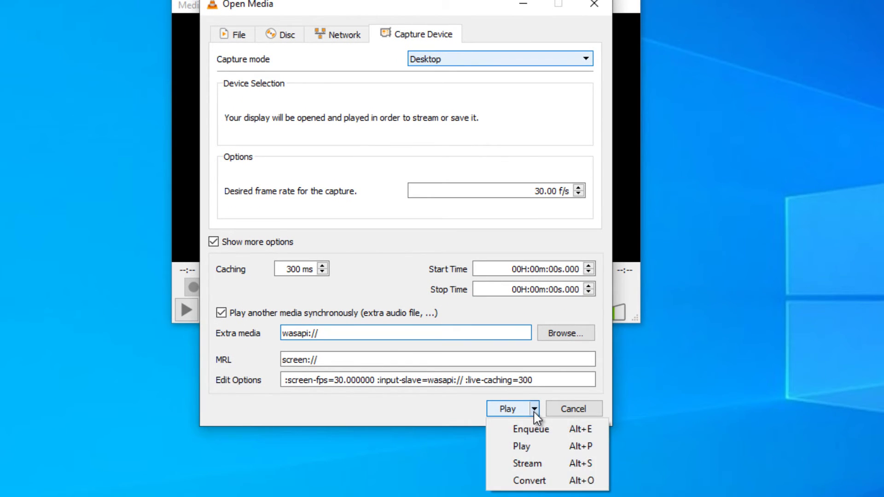
click(530, 480)
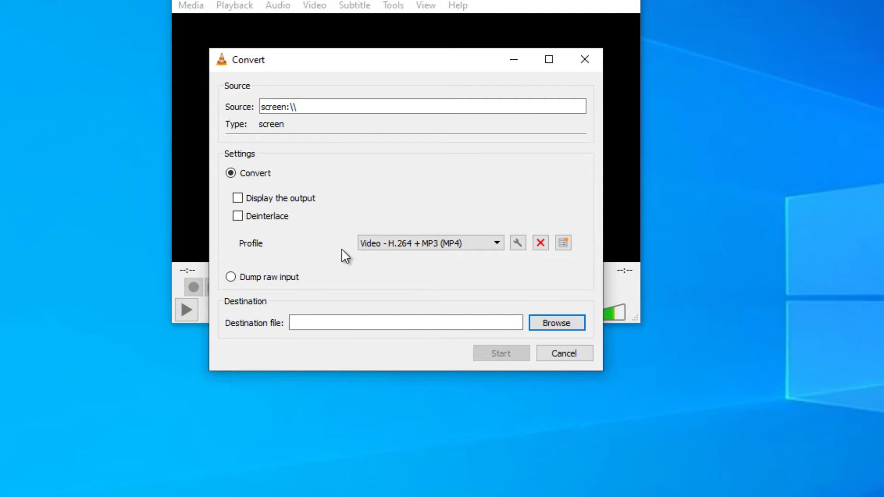
click(502, 245)
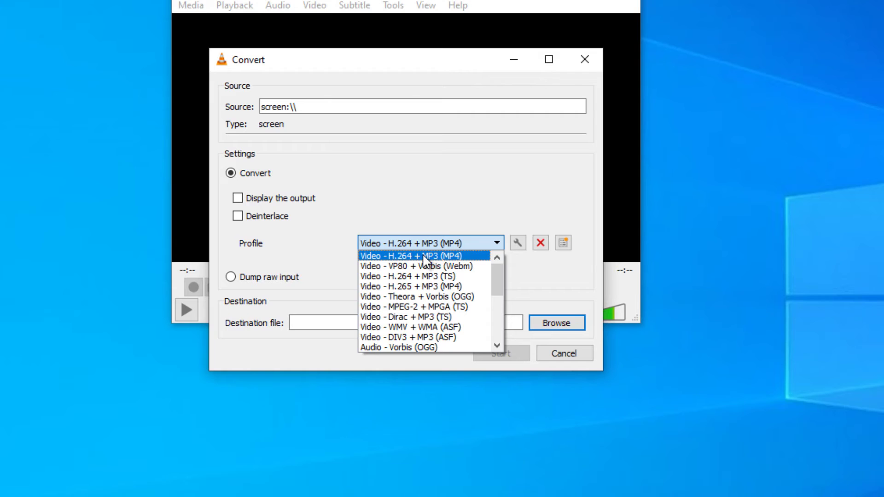
click(458, 257)
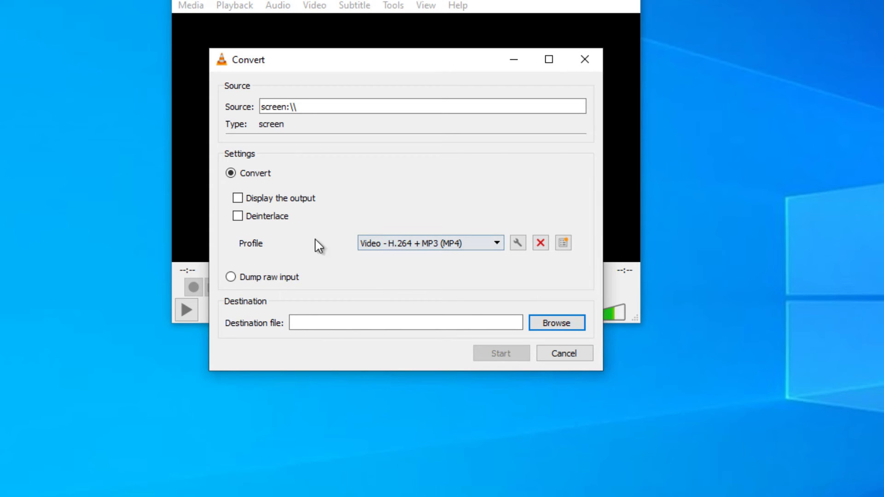
Edit the selected conversion profile to use the MPEG 4 Audio (AAC) codec and save the profile
click(518, 243)
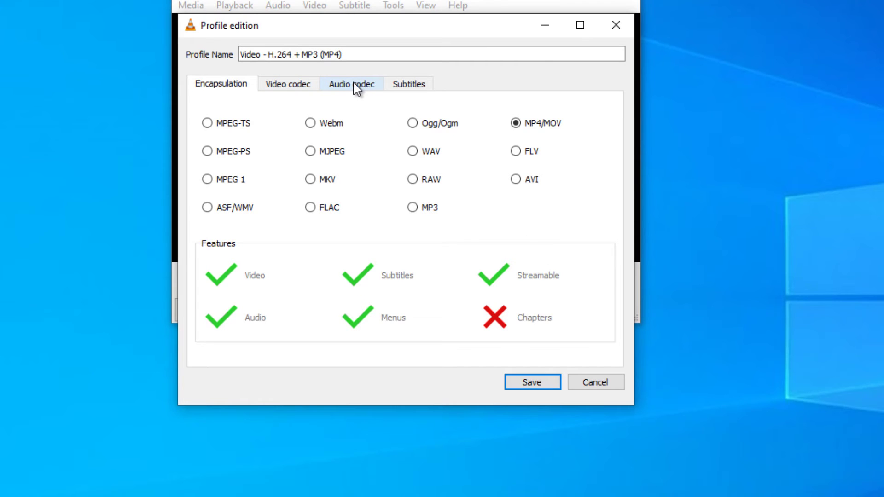
click(357, 89)
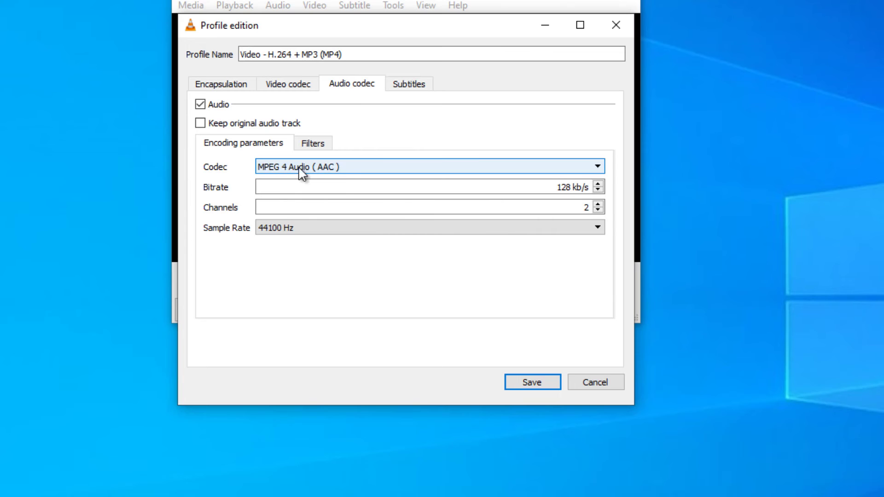
click(341, 170)
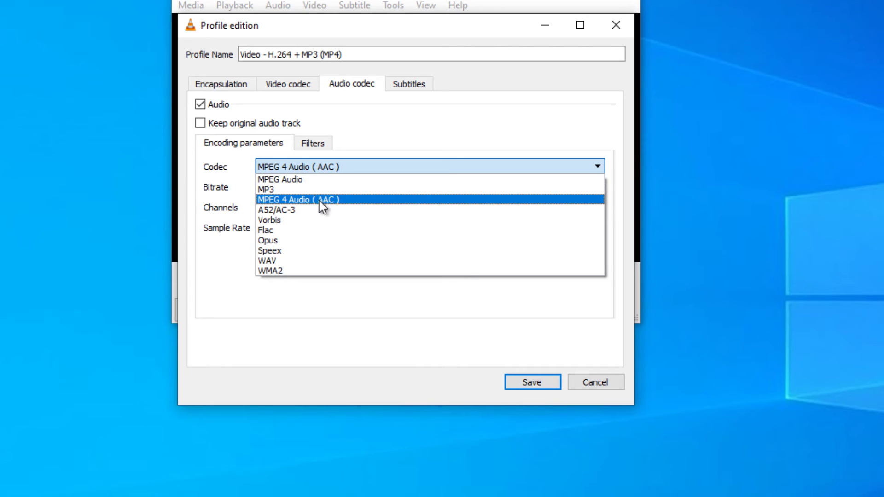
click(339, 201)
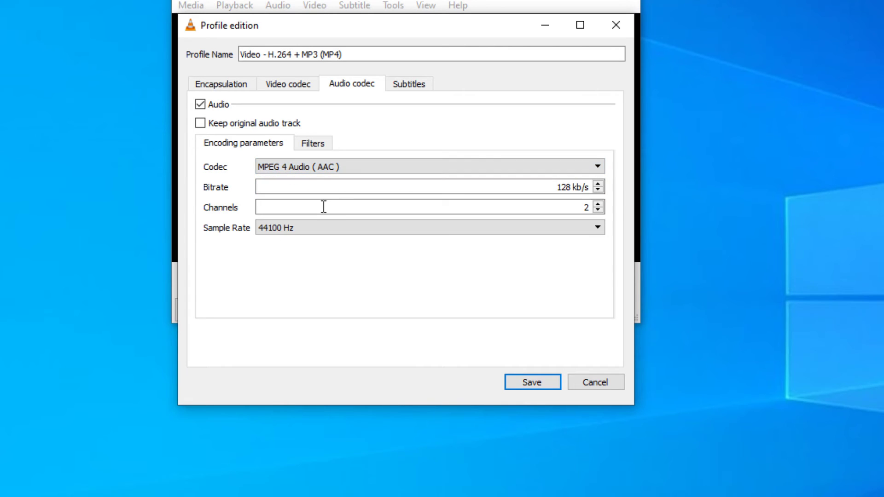
click(533, 382)
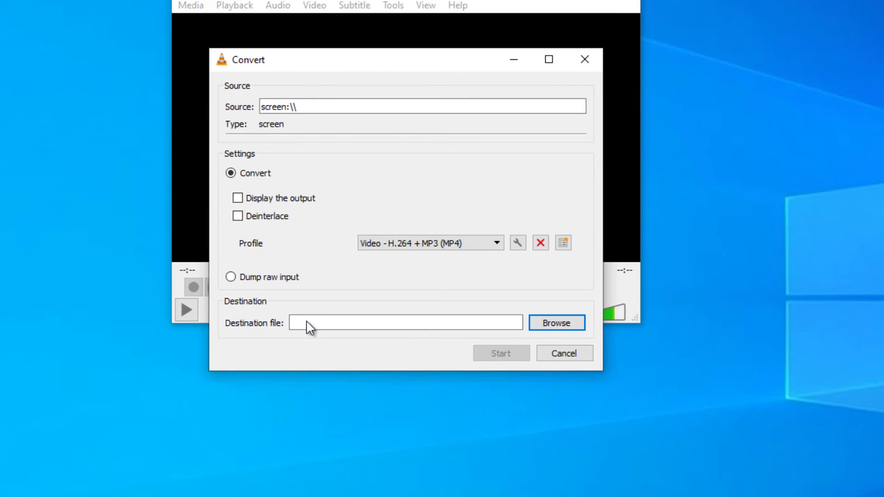
Browse to the Videos folder for the destination file and create a new folder there named TestRec
click(556, 325)
click(274, 312)
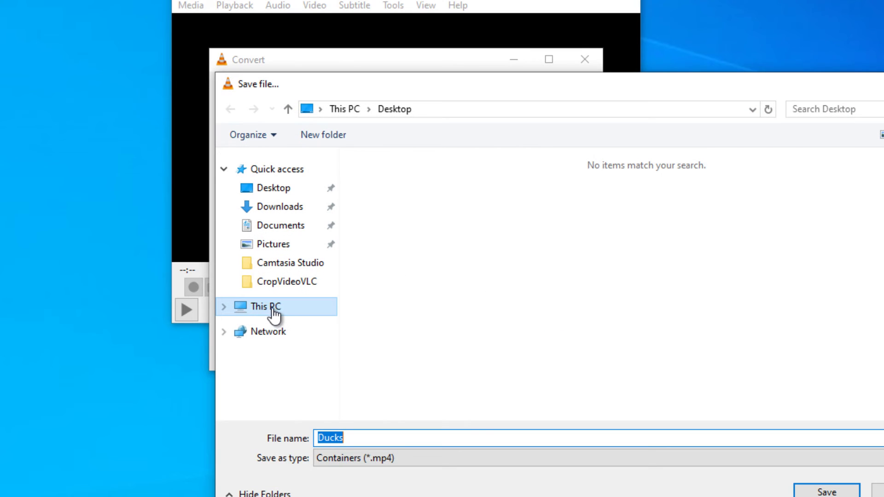
click(391, 322)
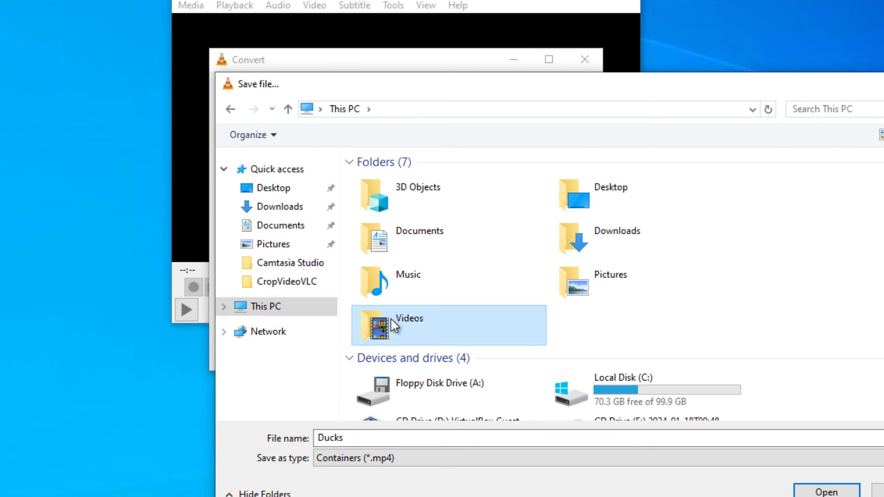
double_click(414, 319)
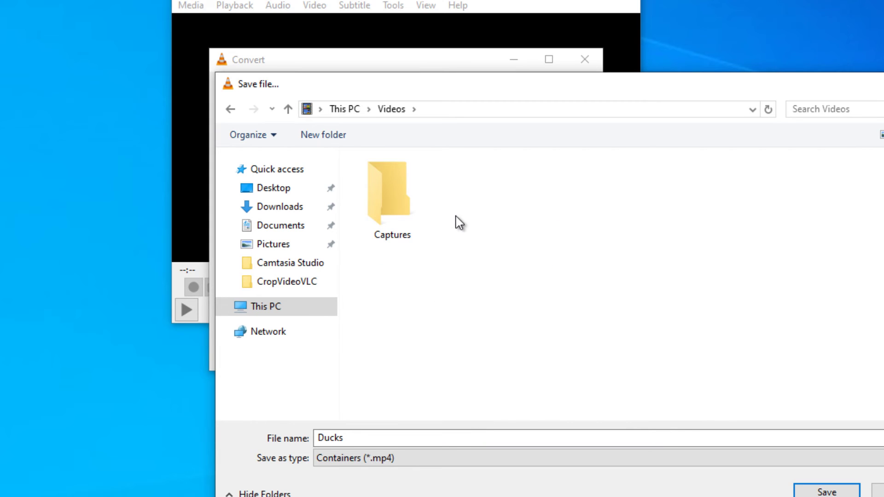
right_click(467, 204)
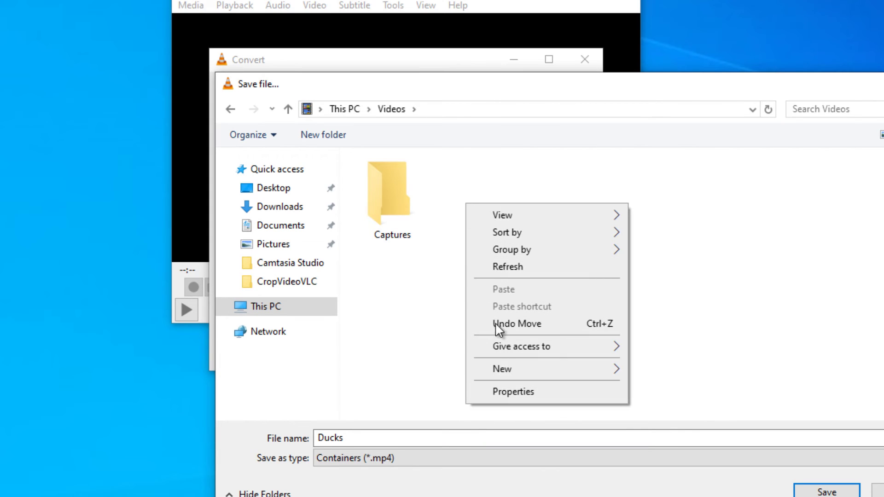
mouse_move(557, 369)
click(657, 371)
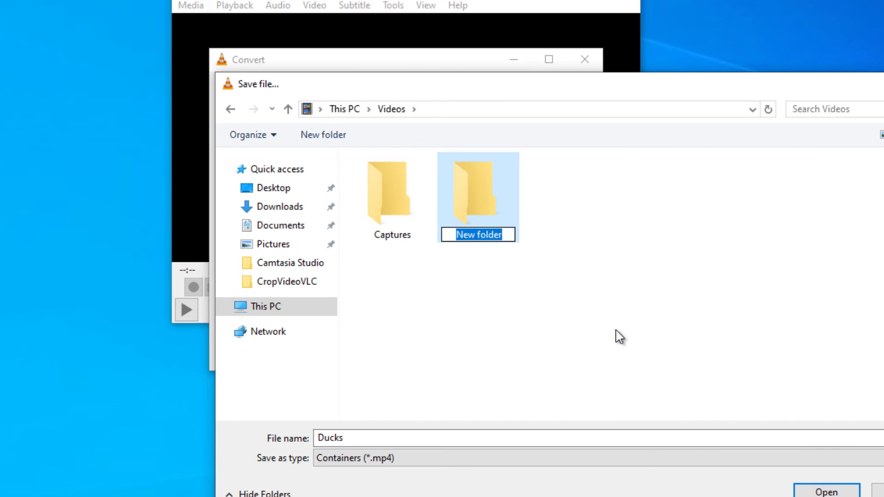
text(TestRec)
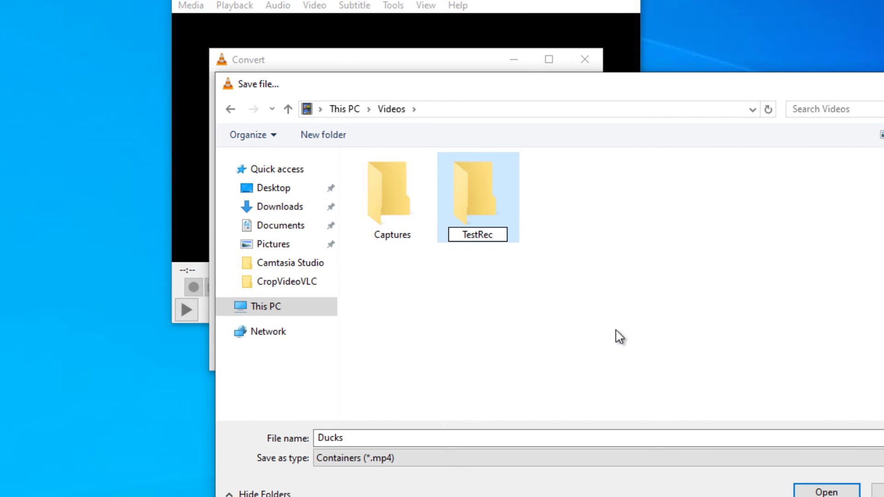
key(Return)
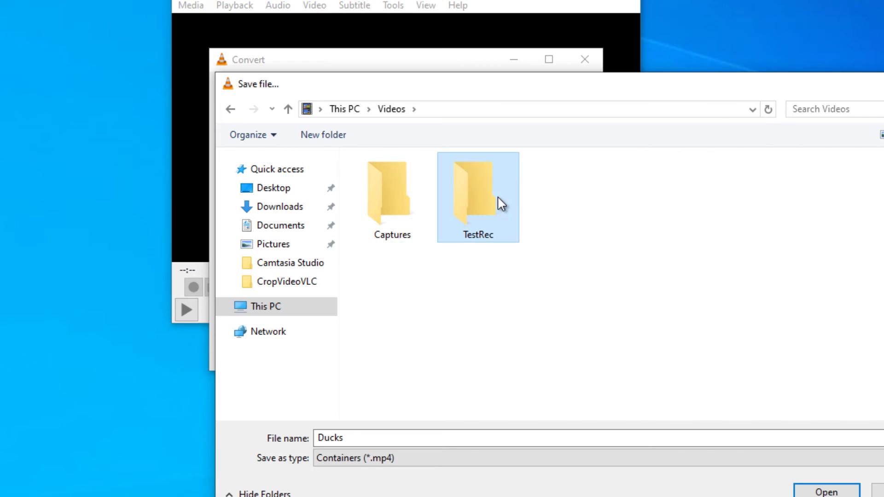
Set the destination file to desktopvlctest in the TestRec folder and start the desktop recording
double_click(483, 193)
double_click(370, 441)
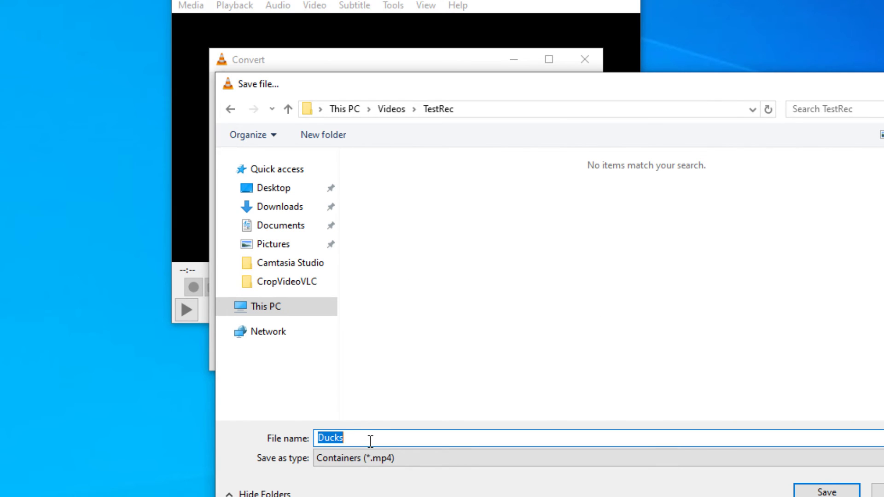
text(desktopvlctesrt)
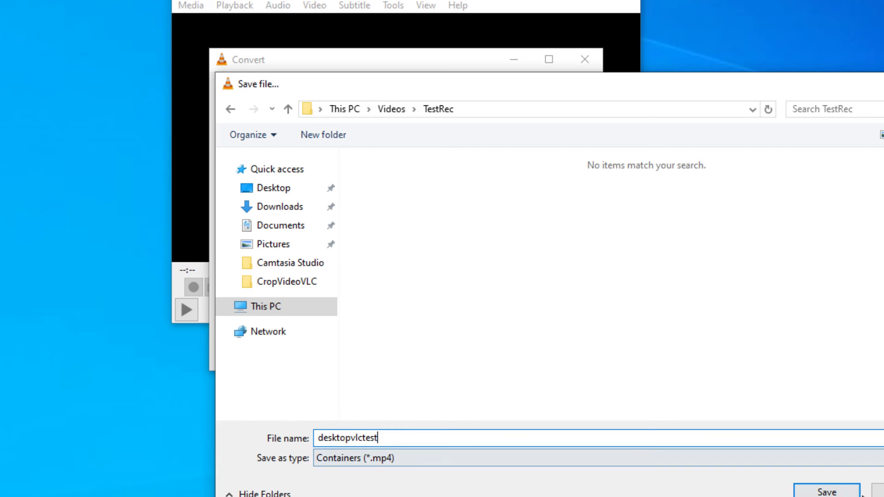
click(827, 493)
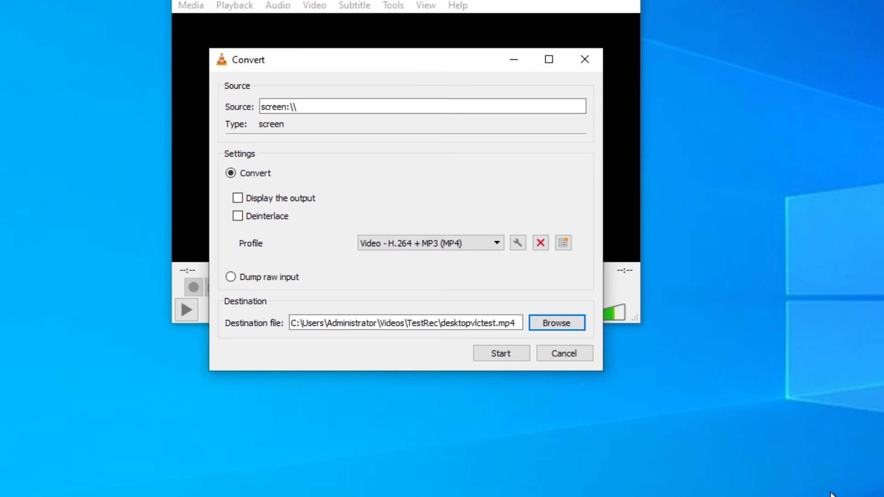
click(500, 353)
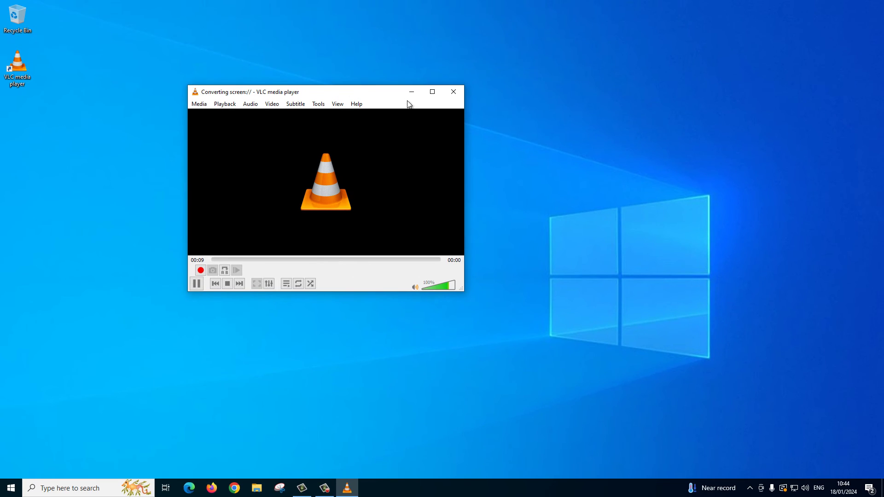
Minimize the player and demonstrate desktop activity for the recording by browsing the Downloads and Documents folders in File Explorer, closing it when finished
click(412, 92)
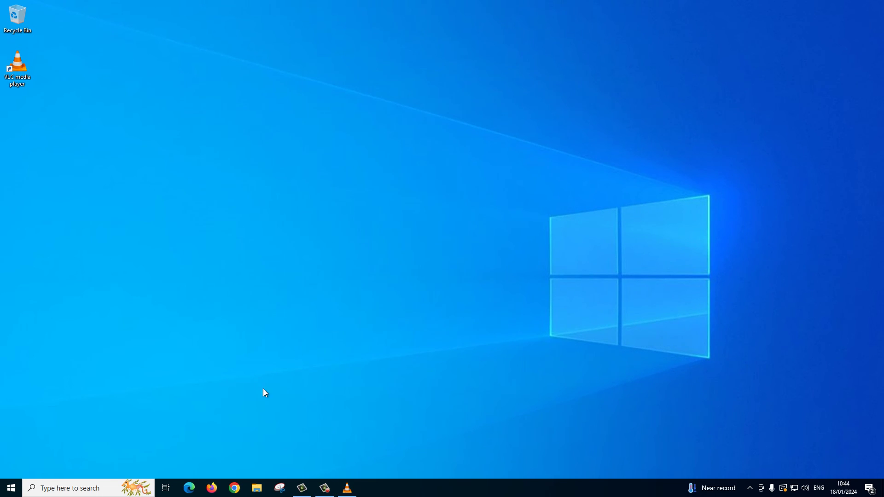
click(257, 489)
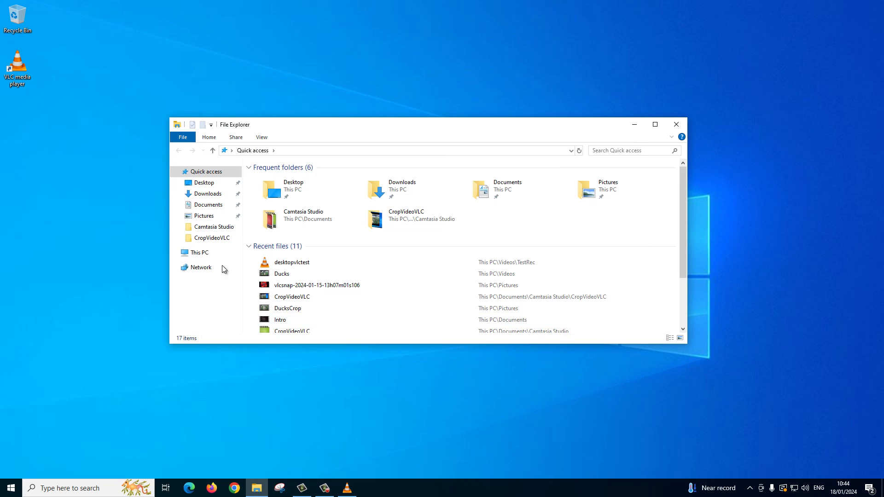
click(208, 195)
click(208, 205)
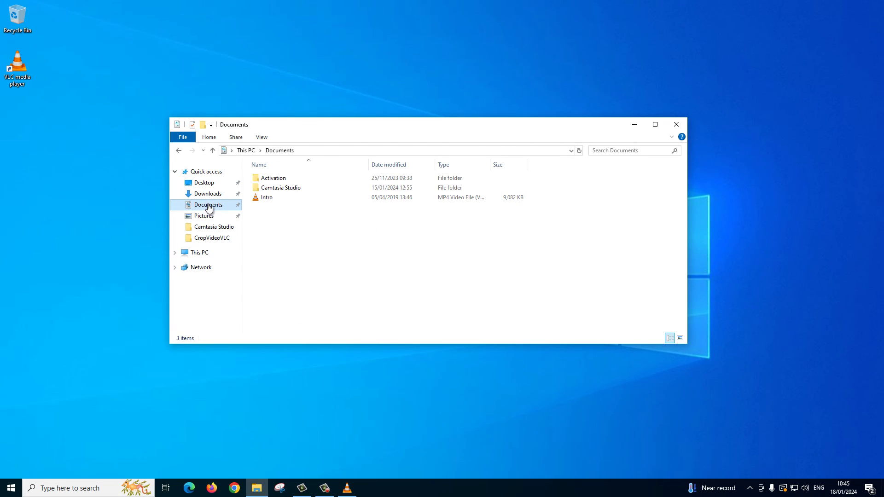
click(677, 126)
Restore the minimized VLC window, stop the desktop recording and close the player
click(346, 496)
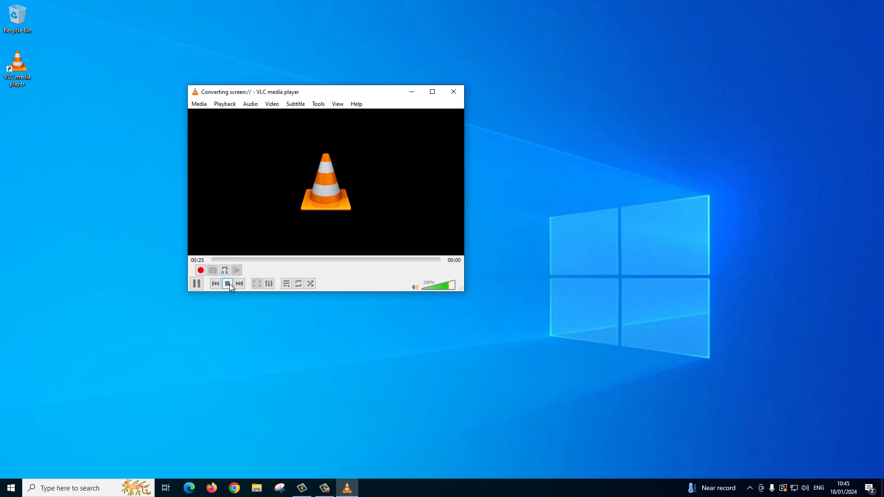
click(229, 284)
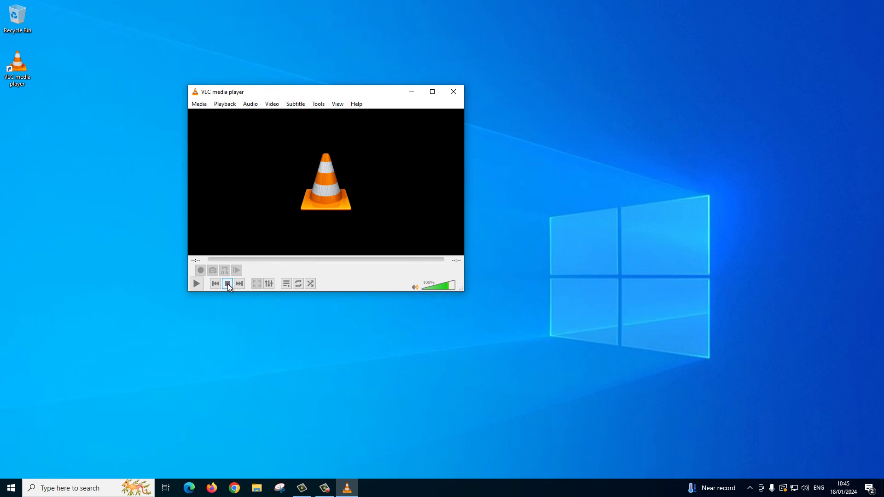
click(453, 93)
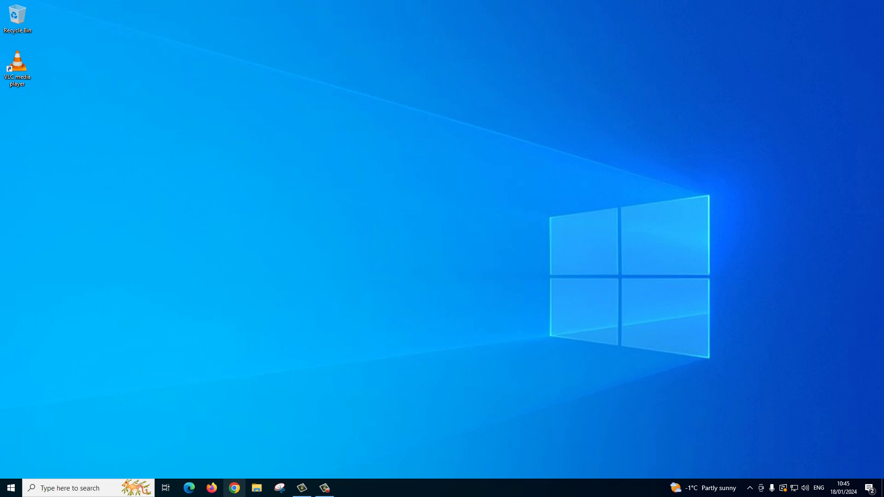
Open the TestRec folder inside the Videos folder in File Explorer
click(256, 489)
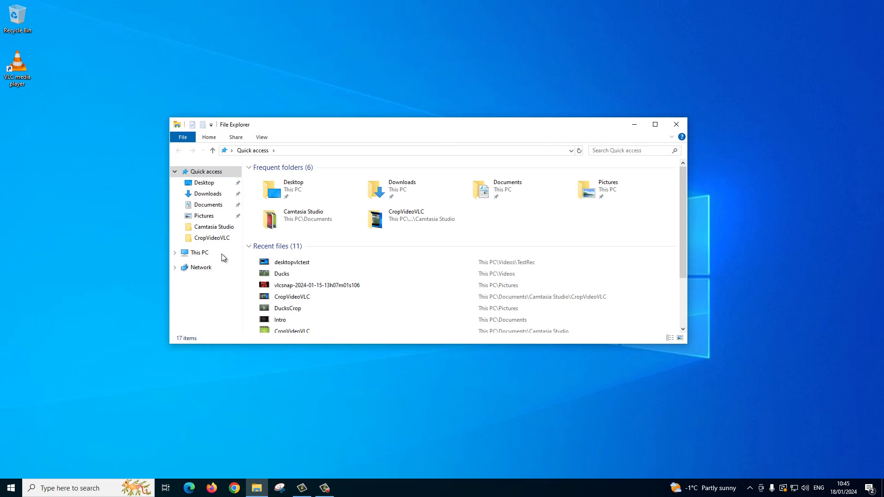
click(198, 253)
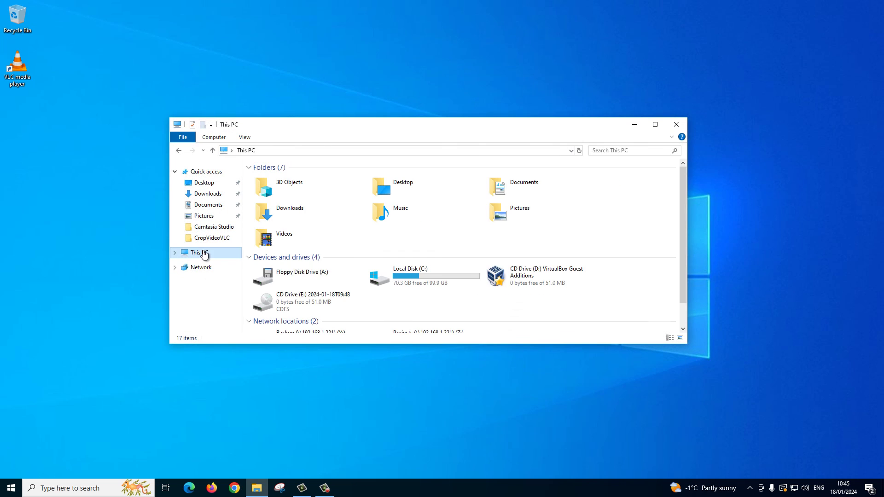
click(283, 235)
double_click(339, 195)
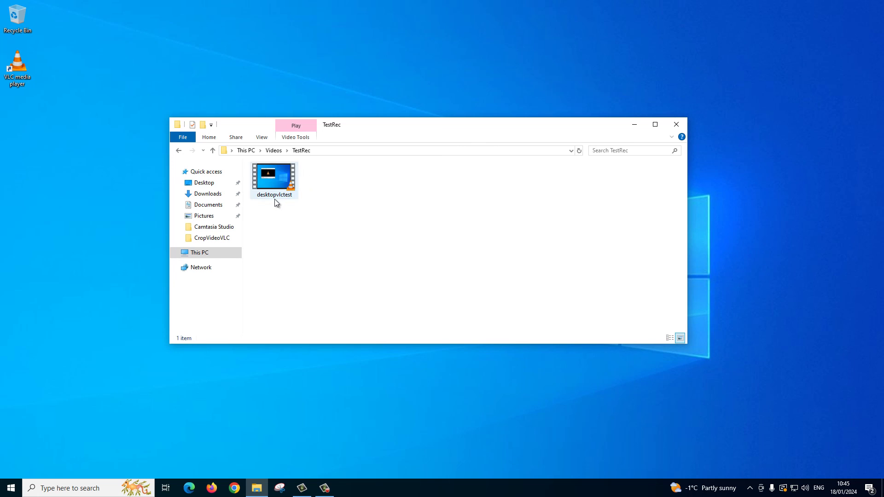
Play the desktopvlctest recording to check it, and close both the player and the folder window
mouse_move(277, 203)
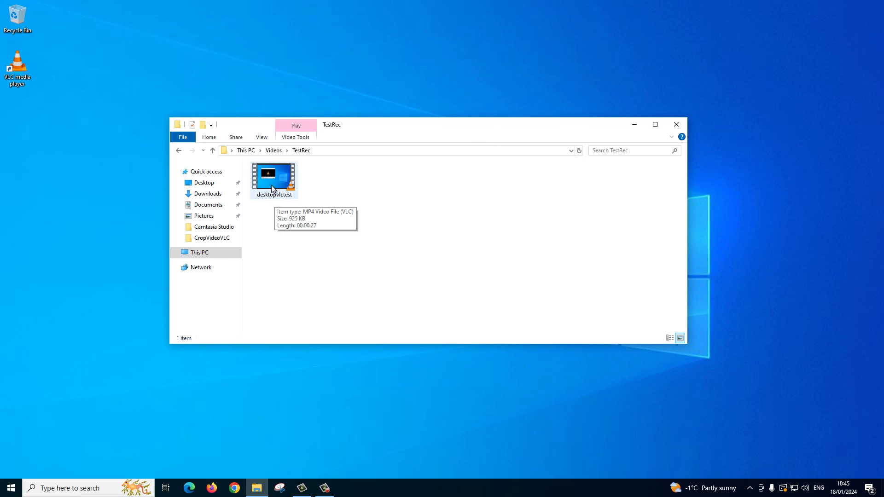
double_click(277, 198)
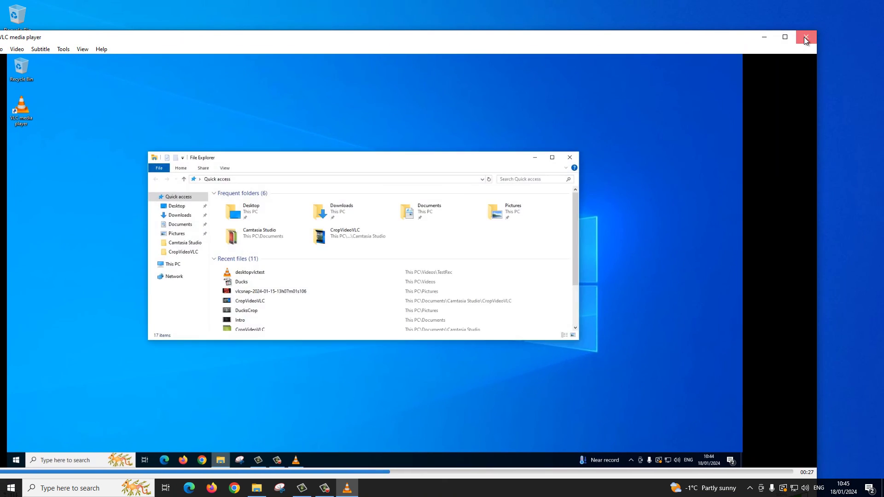
click(805, 37)
click(676, 125)
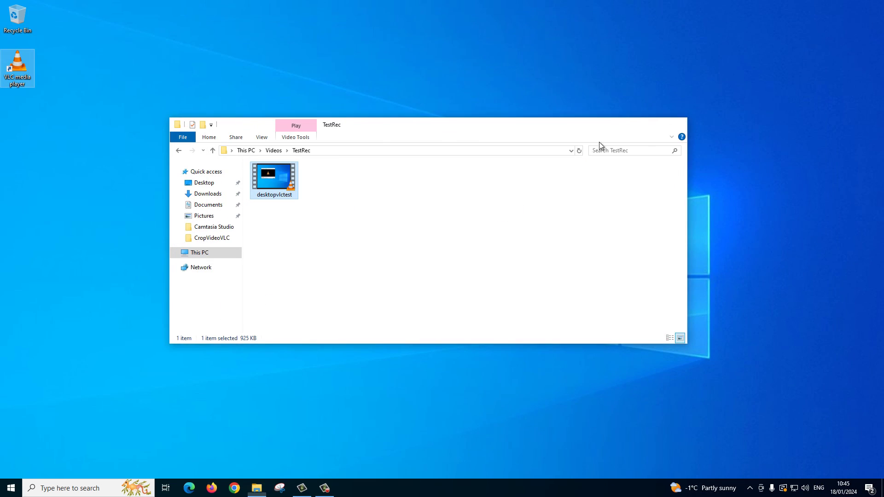